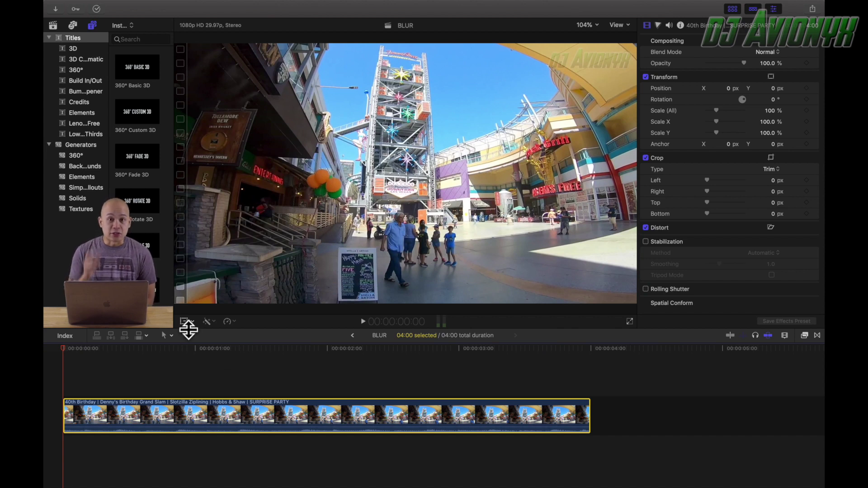
Step: Search the generators for "shape" and add the Shapes generator above the video clip, starting at the timeline's beginning
key("super+f")
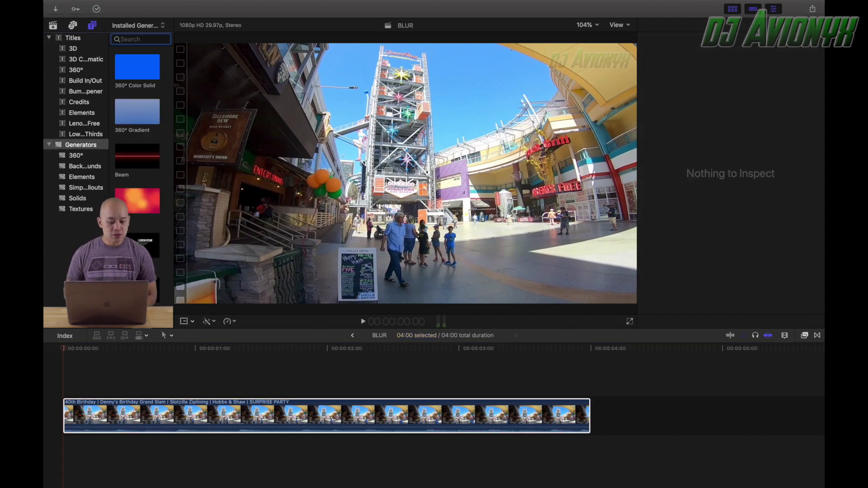
left_click(92, 25)
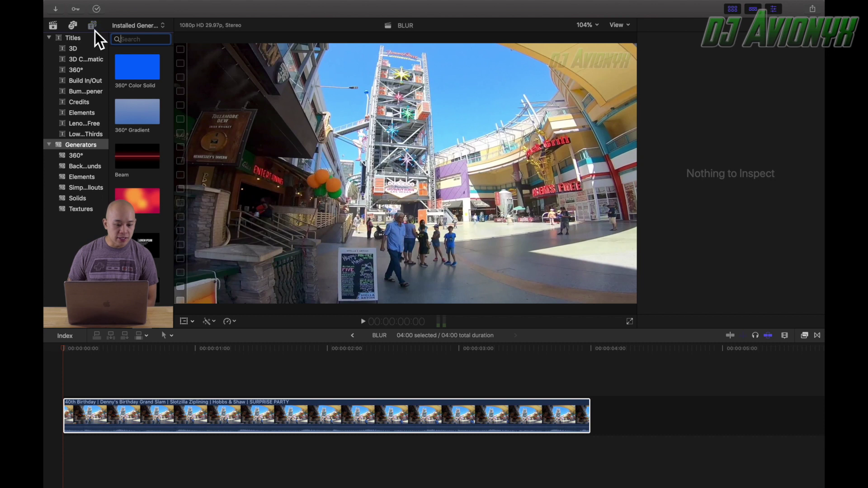
left_click(92, 26)
type("shape")
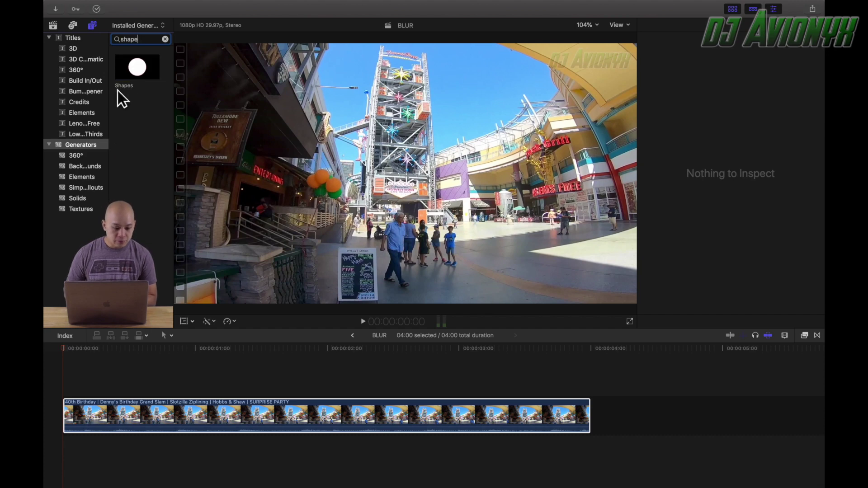
left_click_drag(132, 75, 63, 370)
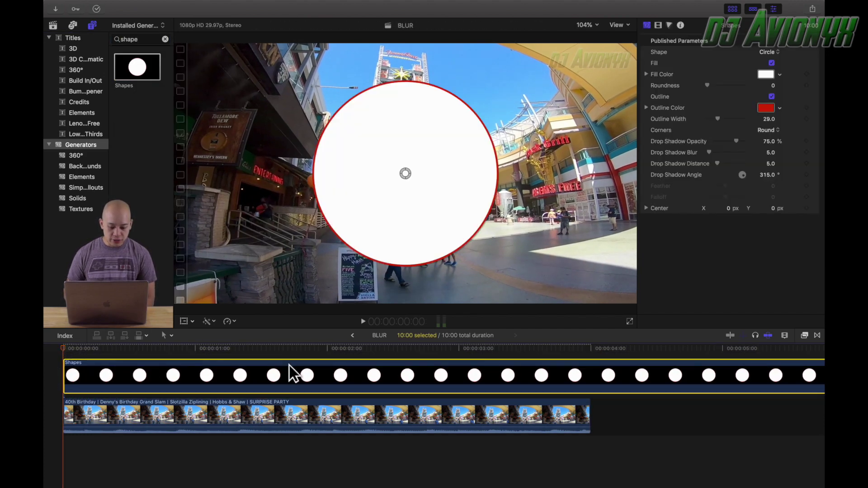
Step: Cut the Shapes clip at the end of the video clip, at 4:00, and delete the excess part
key("b")
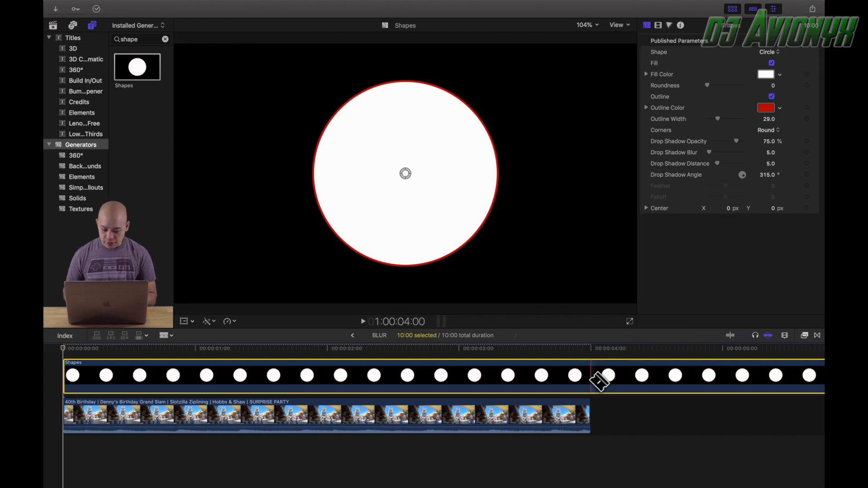
left_click(592, 379)
key("a")
left_click(630, 366)
key("Delete")
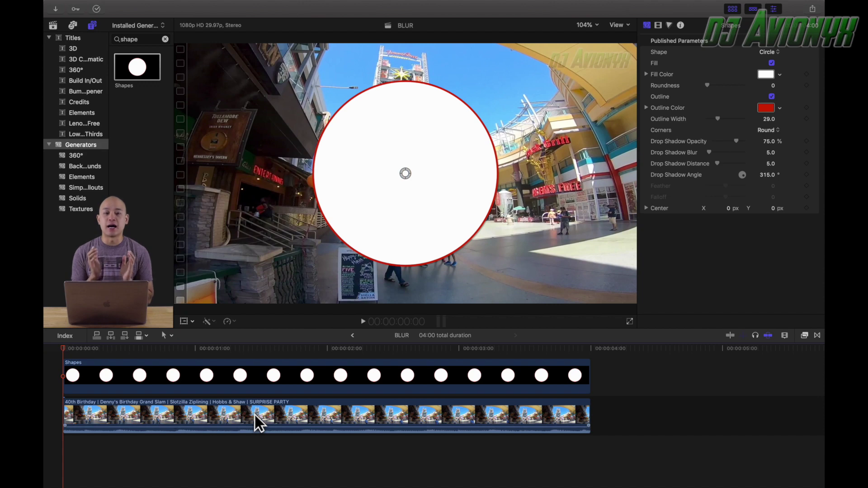
Step: Split the video clip at 3:12 and trim the Shapes clip to end at that cut
mouse_move(320, 480)
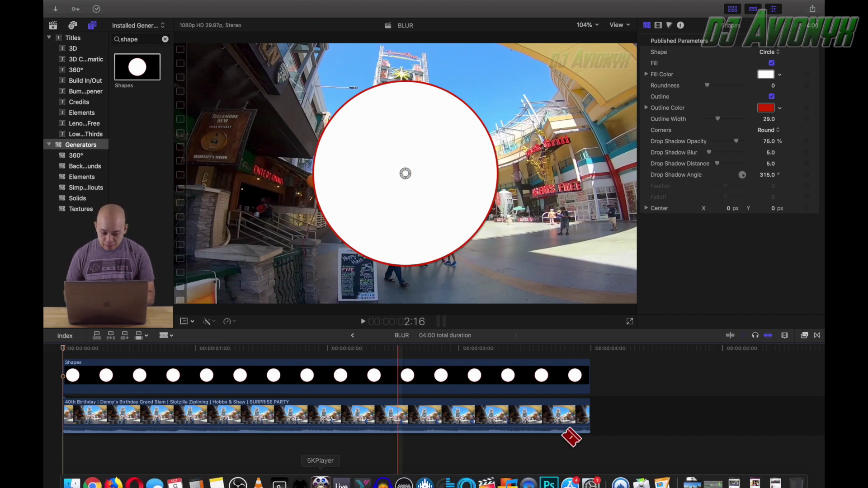
left_click_drag(590, 378, 461, 377)
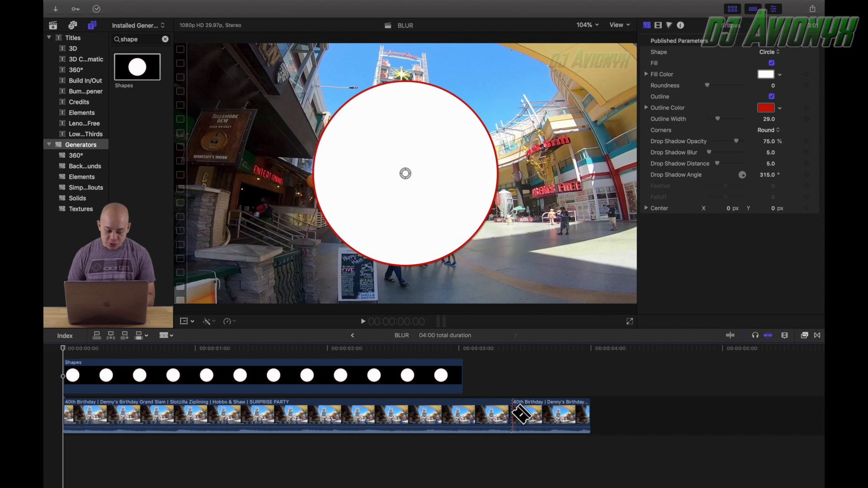
left_click(513, 414)
key("a")
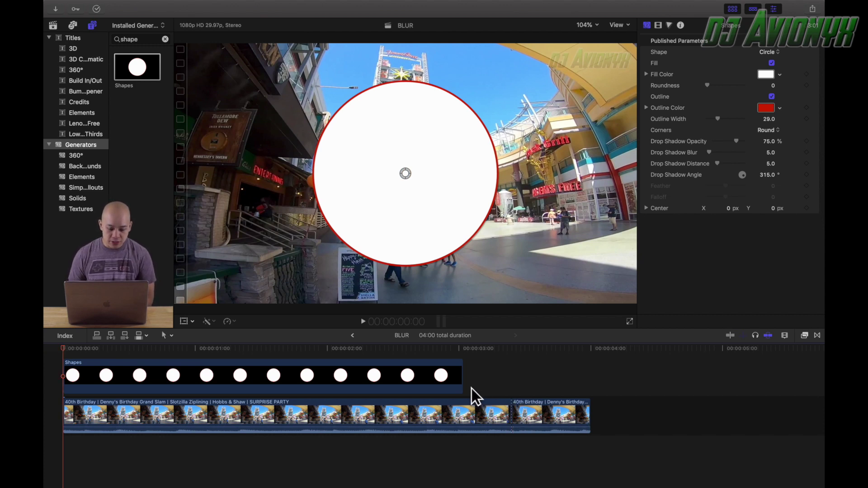
left_click_drag(461, 378, 510, 375)
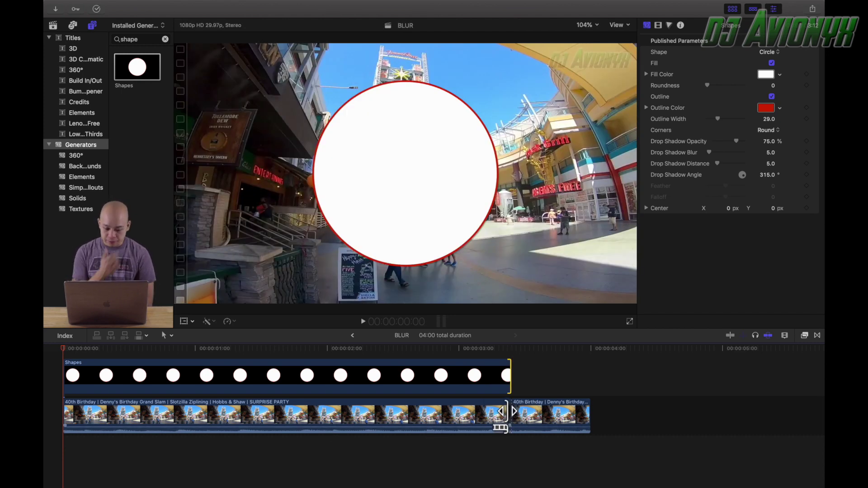
Step: Turn off the Shapes clip's fill, keeping its outline, and shrink the circle over the walking man in the blue shirt
left_click(312, 378)
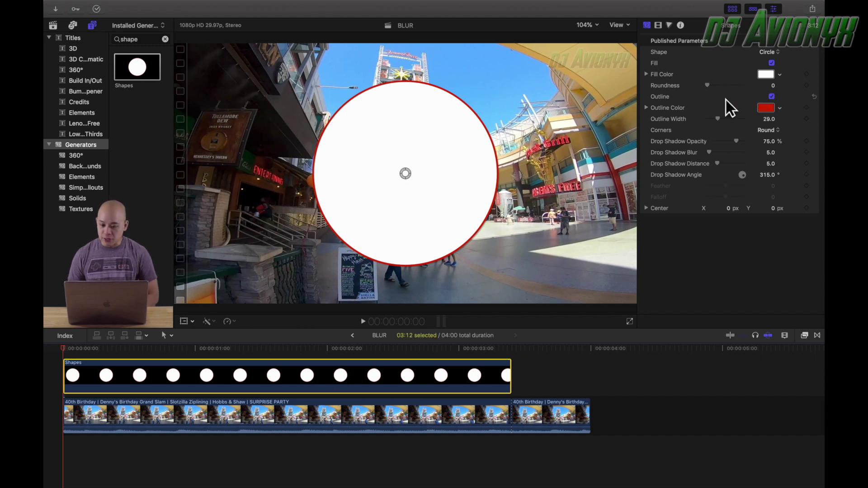
left_click(772, 63)
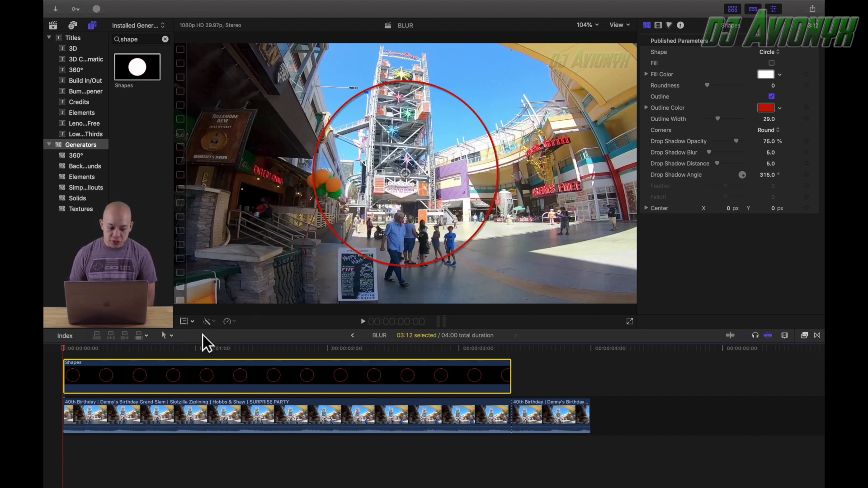
left_click(183, 321)
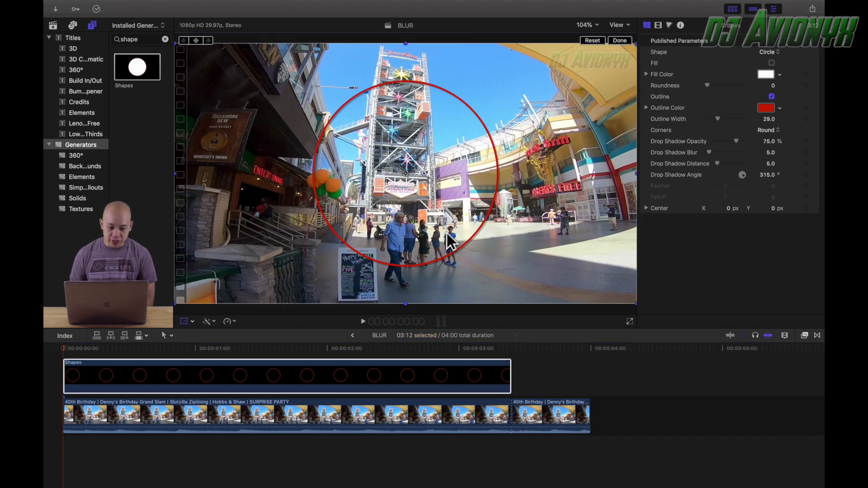
left_click_drag(177, 44, 288, 129)
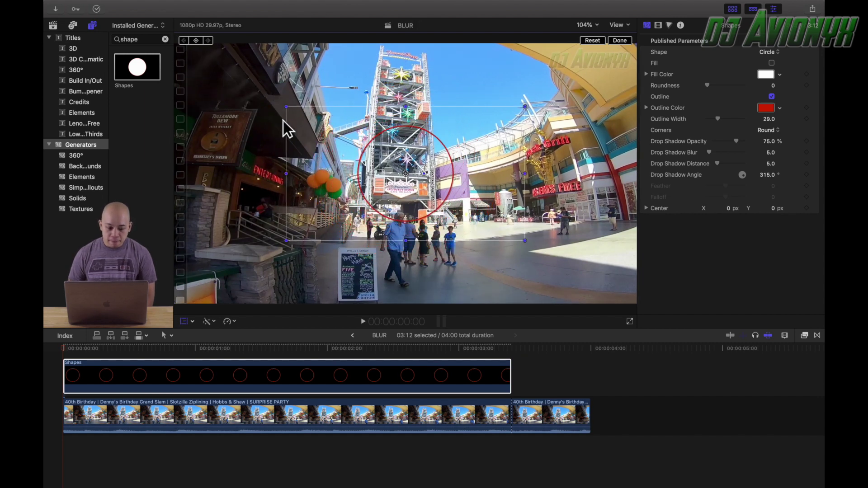
left_click_drag(440, 195, 434, 269)
left_click_drag(517, 182, 509, 190)
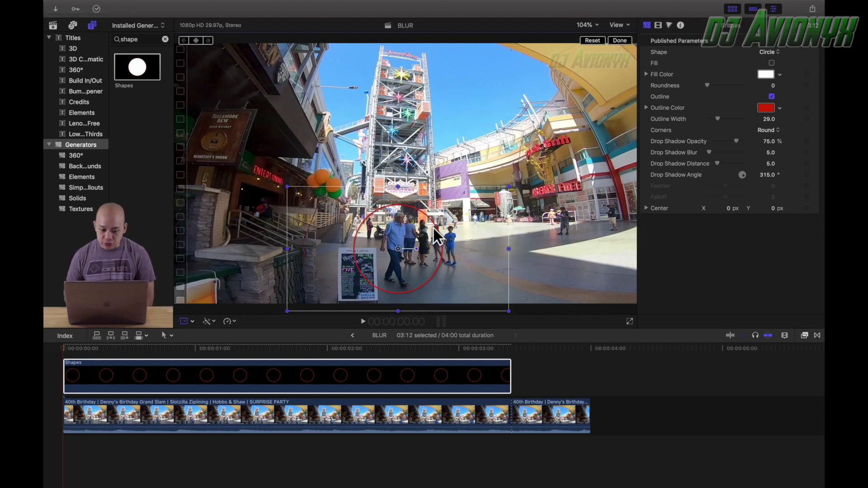
Step: Keep the shape as Circle and narrow it horizontally into an upright oval around the walking man
left_click(767, 52)
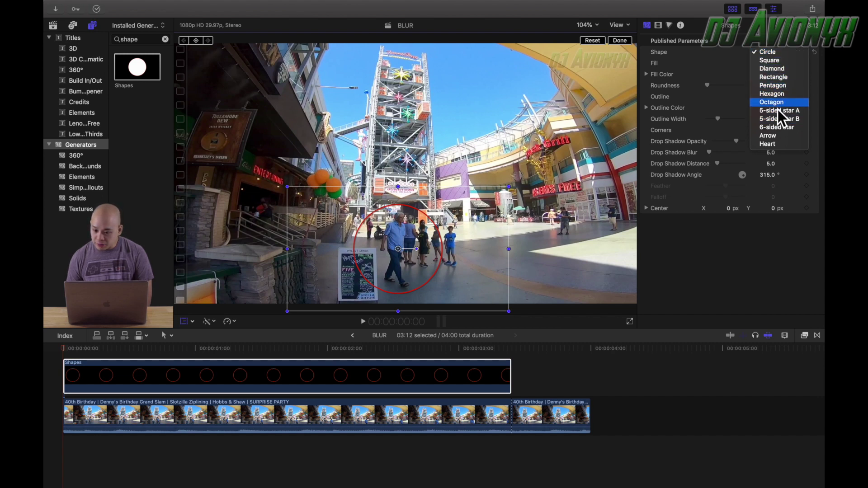
left_click(479, 260)
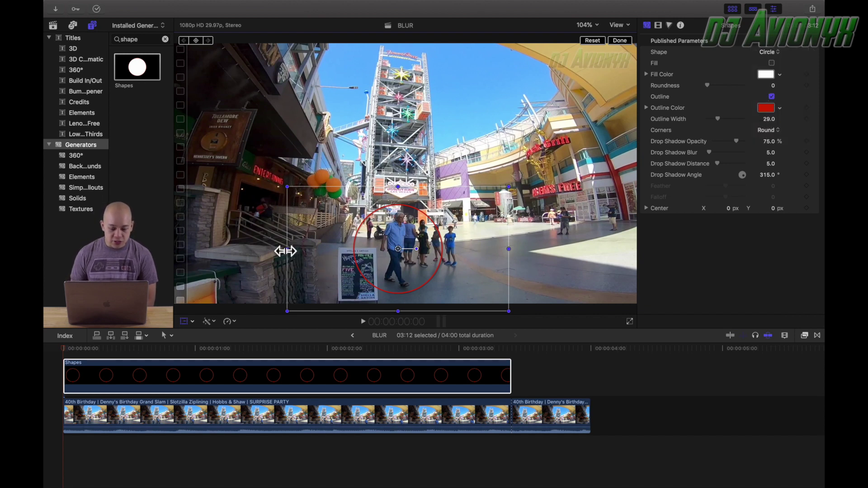
left_click_drag(286, 251, 336, 253)
Step: Duplicate the first video segment and stack the copy directly above the original, beneath the Shapes clip
left_click(167, 443)
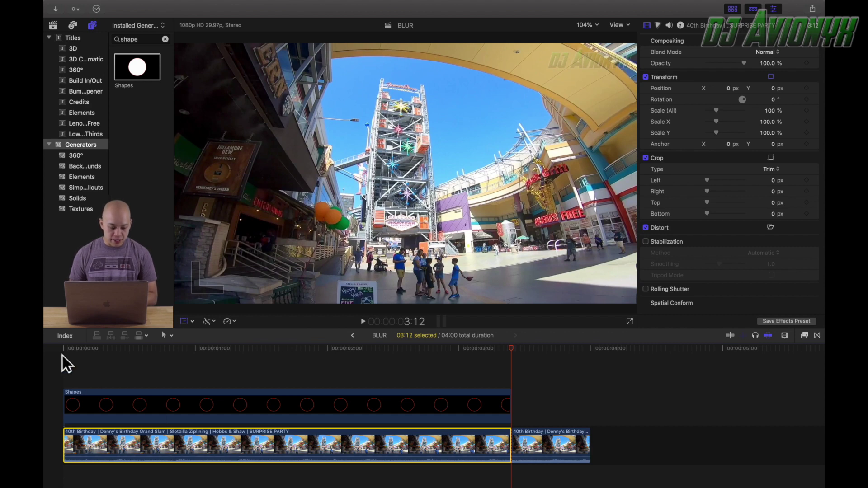
key("super+z")
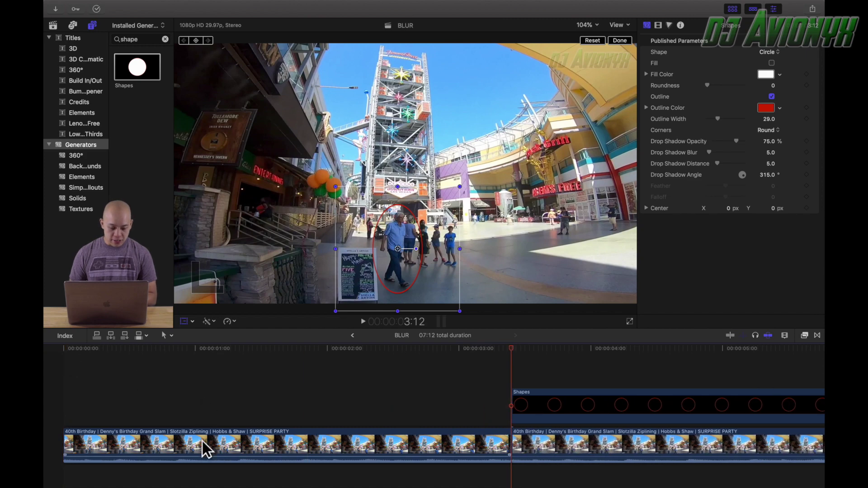
left_click(202, 443)
left_click_drag(202, 441, 194, 402)
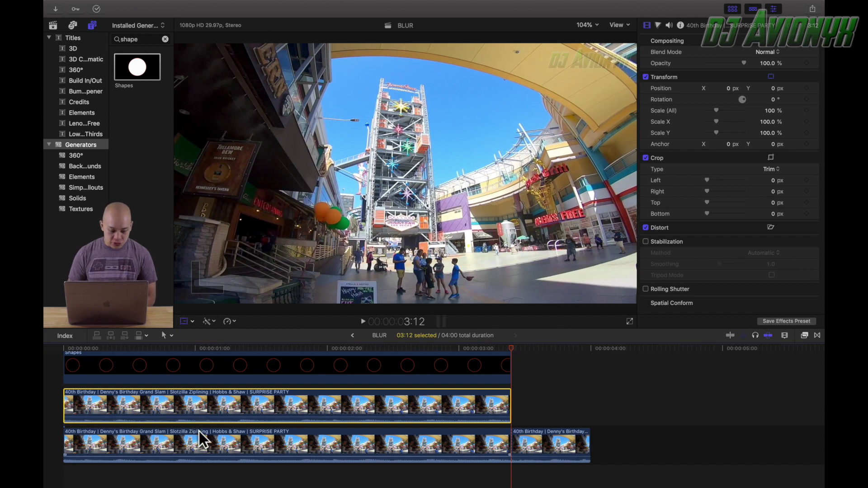
Step: At the timeline's start, refit the Shapes oval tightly around the man, with Scale X 21.06% and Scale Y 49.4%
scroll(205, 413, "up", 2)
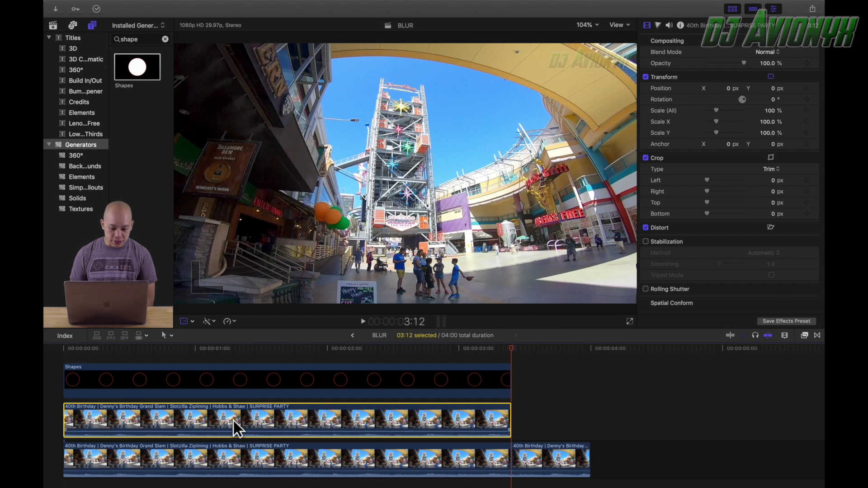
left_click(234, 381)
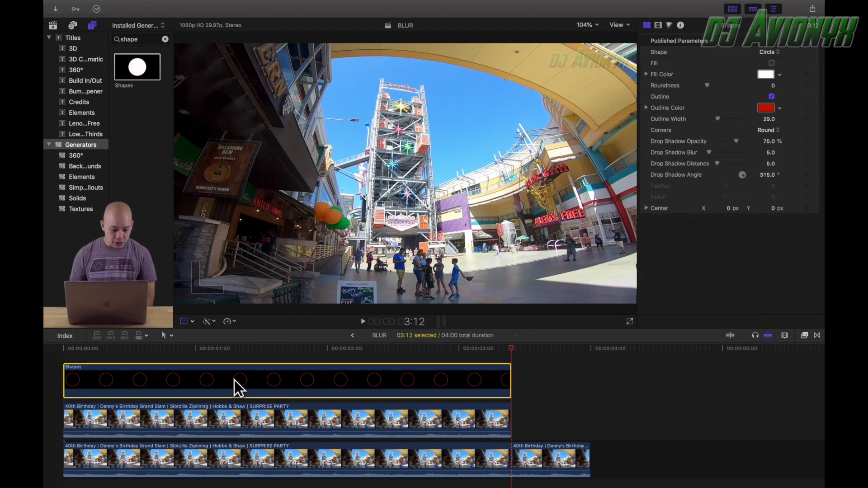
left_click_drag(266, 345, 63, 351)
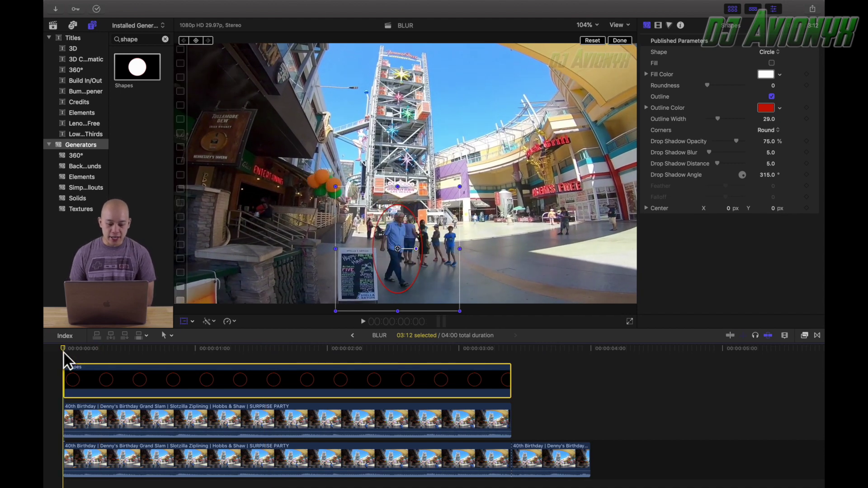
left_click(62, 360)
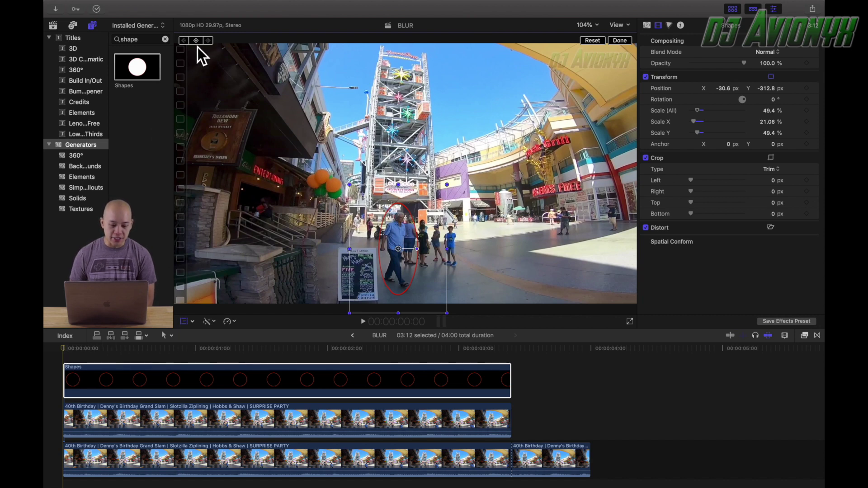
Step: Add a transform keyframe to the Shapes clip at the start of the timeline
left_click(76, 382)
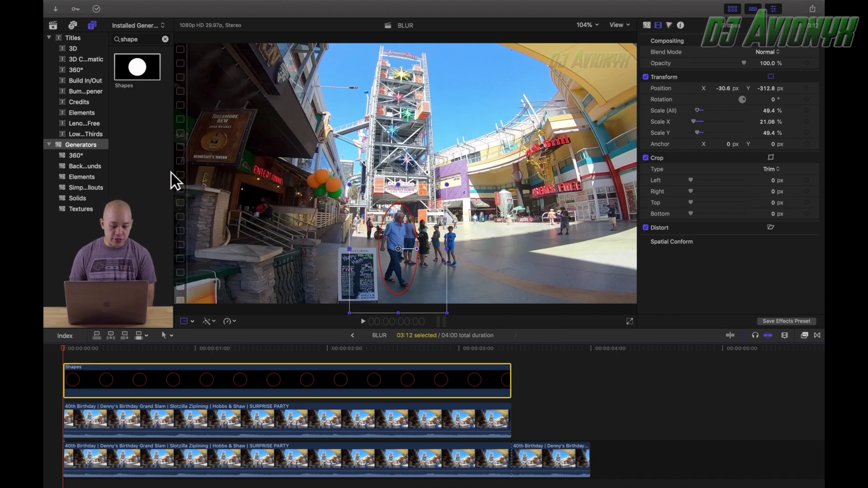
left_click(184, 321)
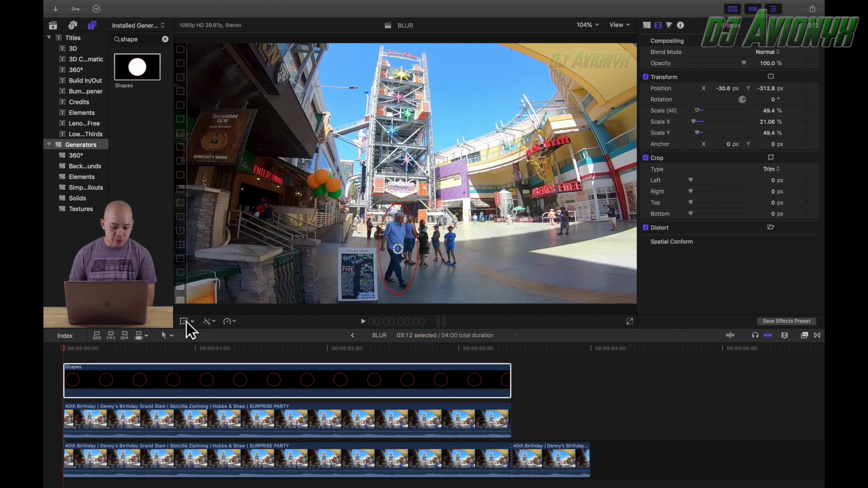
left_click(183, 320)
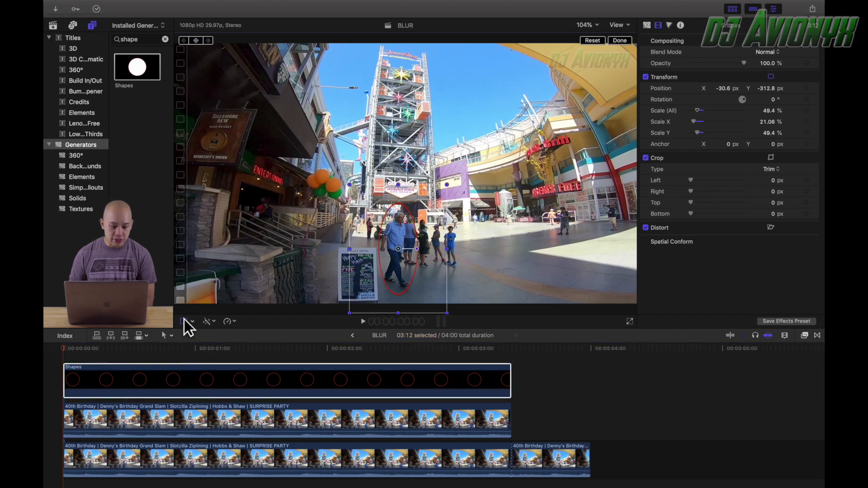
left_click(196, 40)
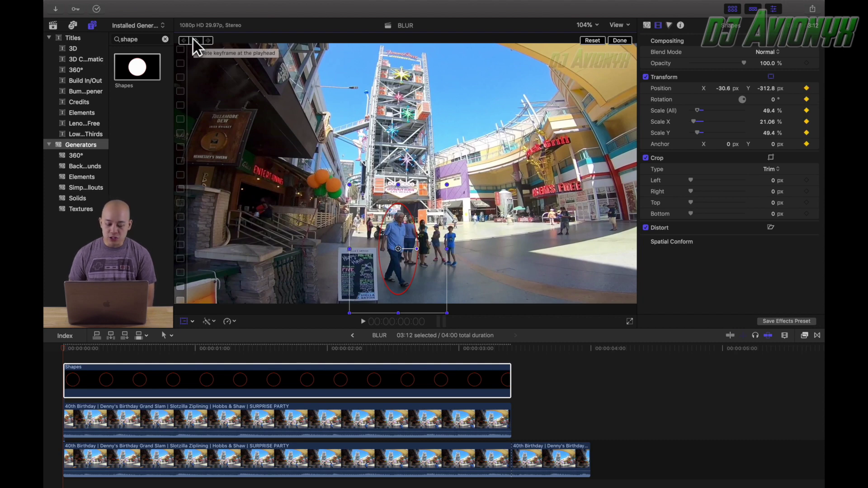
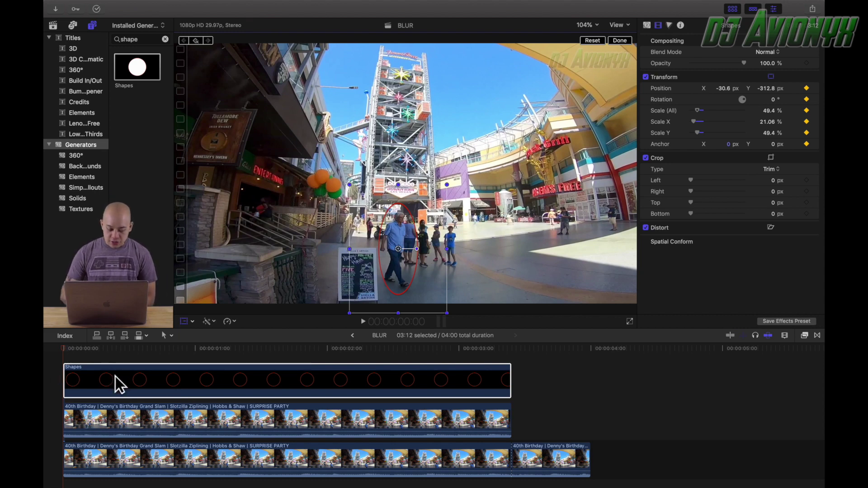
Step: Enlarge the timeline, check the oval against the man's position ten frames in, and return to the start with the Shapes clip selected
key("super+equal")
key("shift+z")
left_click(113, 356)
key("super+equal")
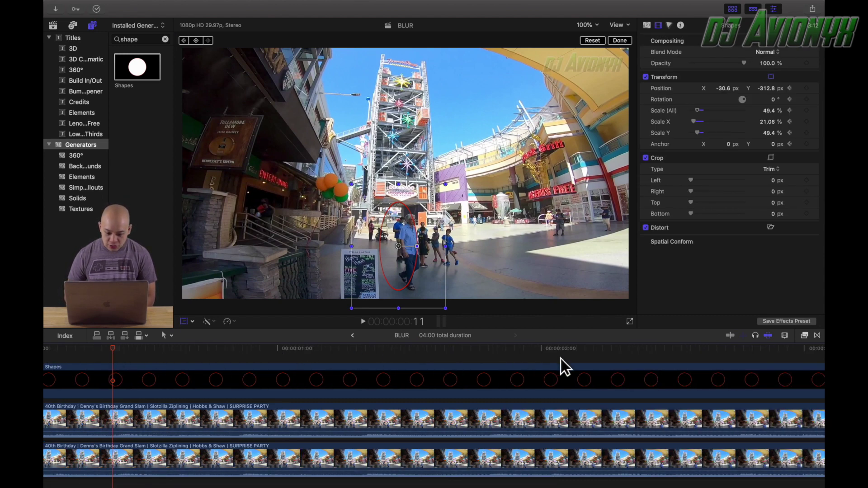
scroll(431, 363, "left", 3)
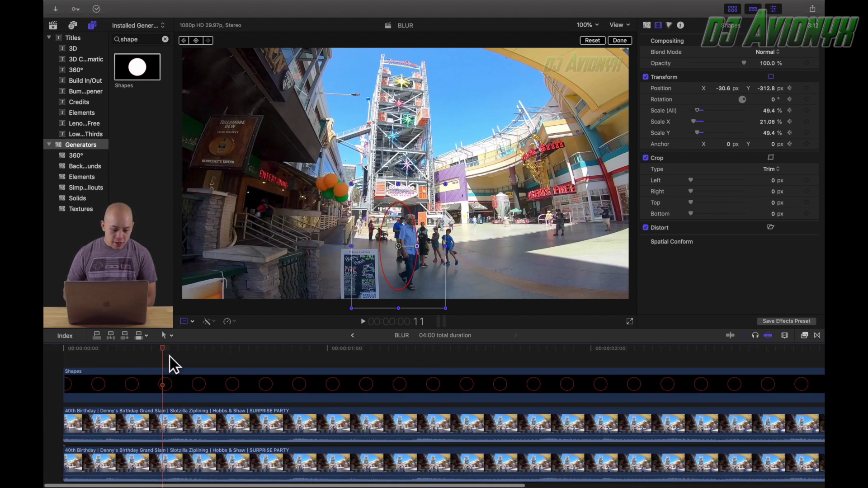
left_click_drag(161, 349, 65, 352)
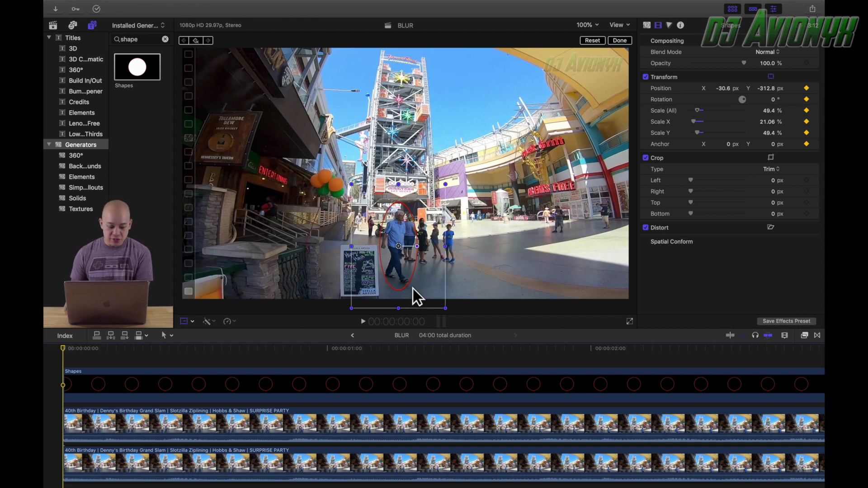
key("shift+Right")
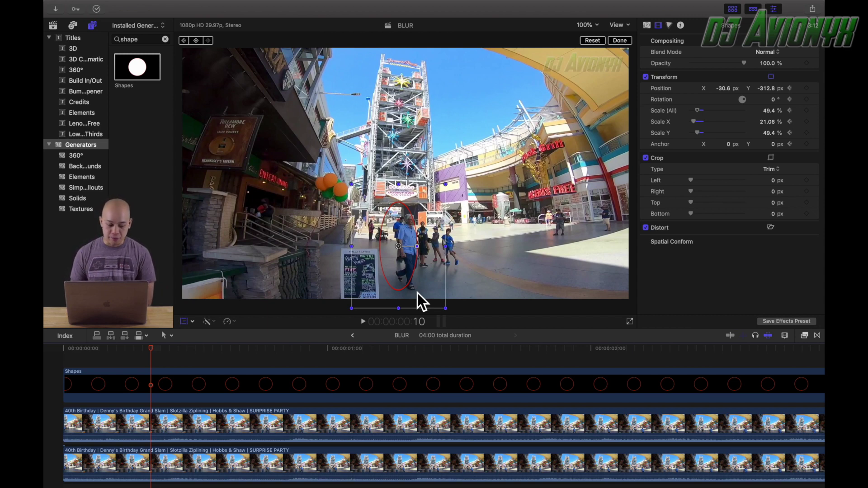
key("Home")
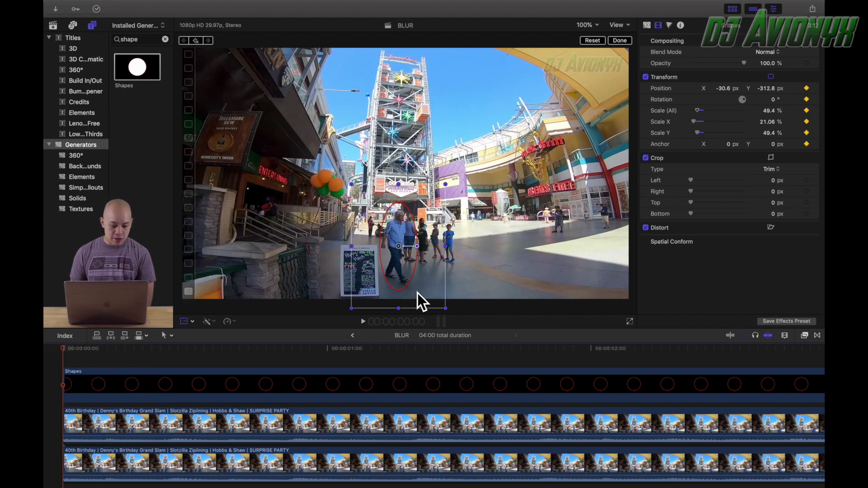
left_click(84, 384)
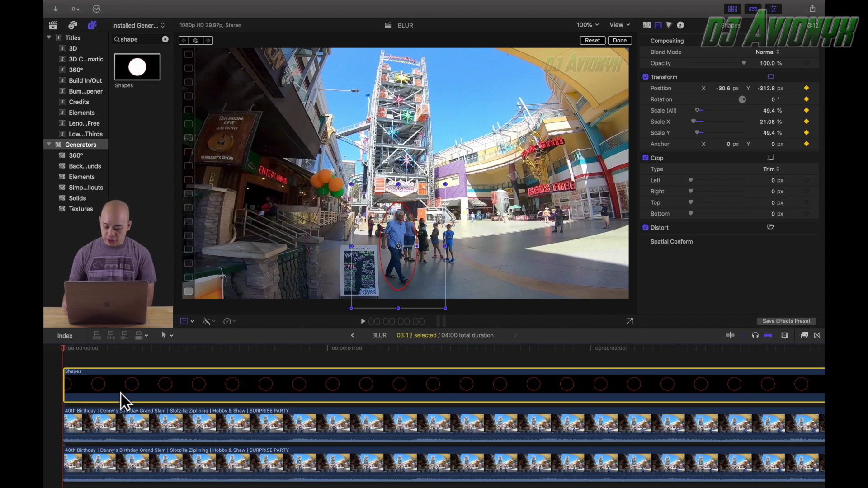
Step: Every ten frames from 0:10 to 1:10, reposition the Shapes oval over the walking man, ending at X 229.3 px, Y -384.2 px
key("shift+Right")
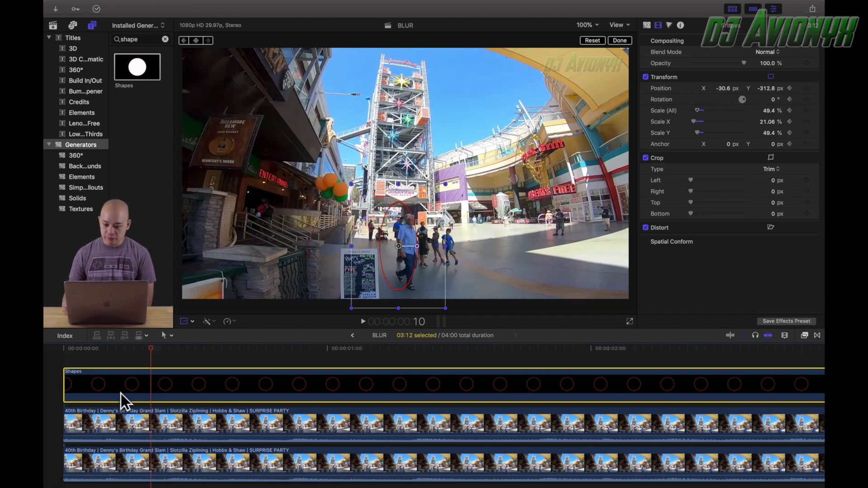
left_click_drag(392, 270, 399, 273)
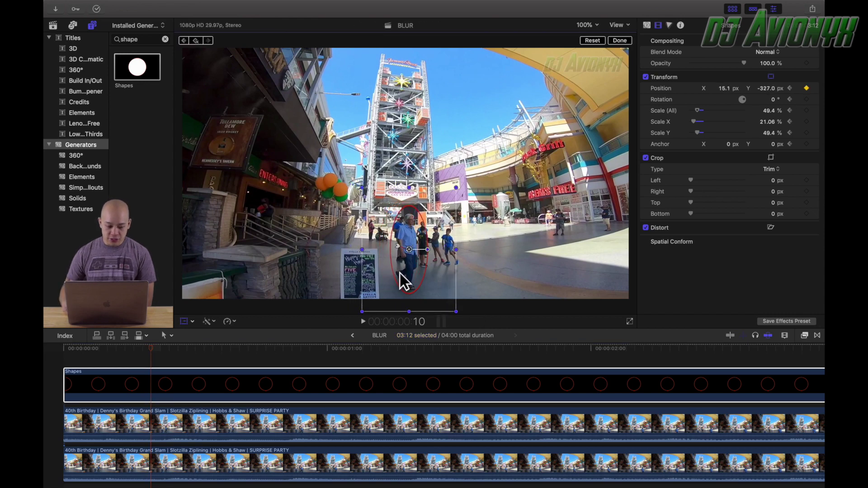
key("shift+Right")
left_click_drag(399, 274, 432, 276)
key("shift+Right")
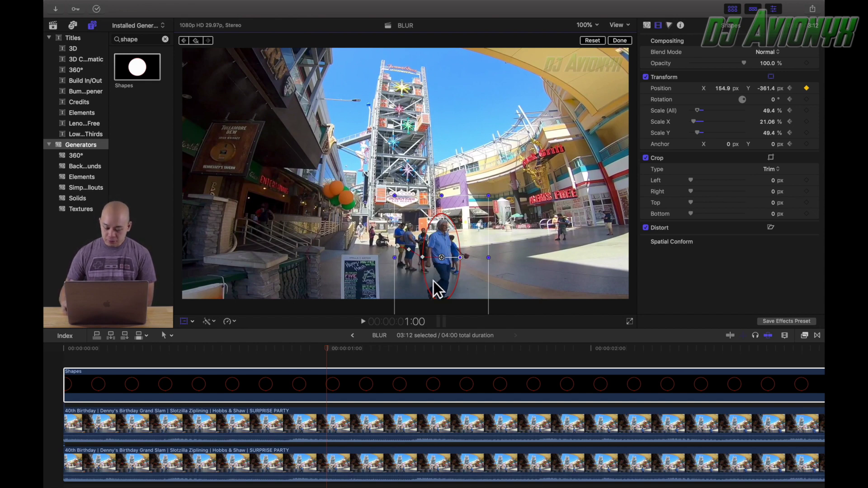
key("shift+Right")
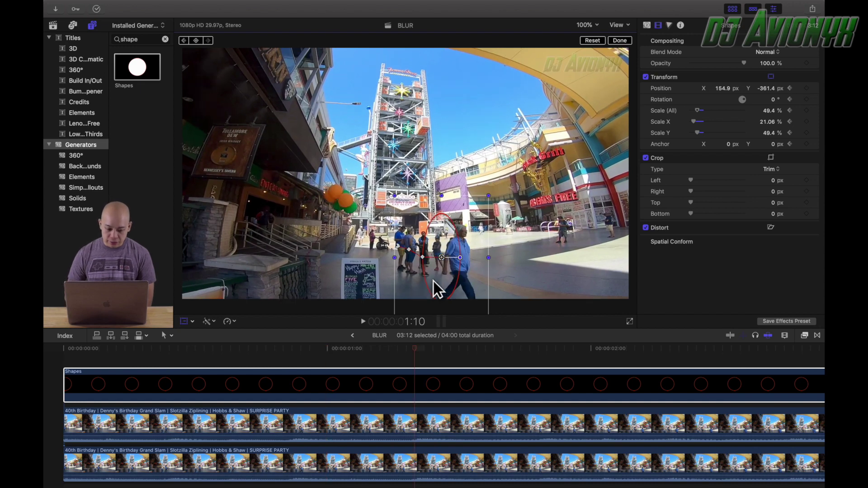
left_click_drag(436, 280, 454, 287)
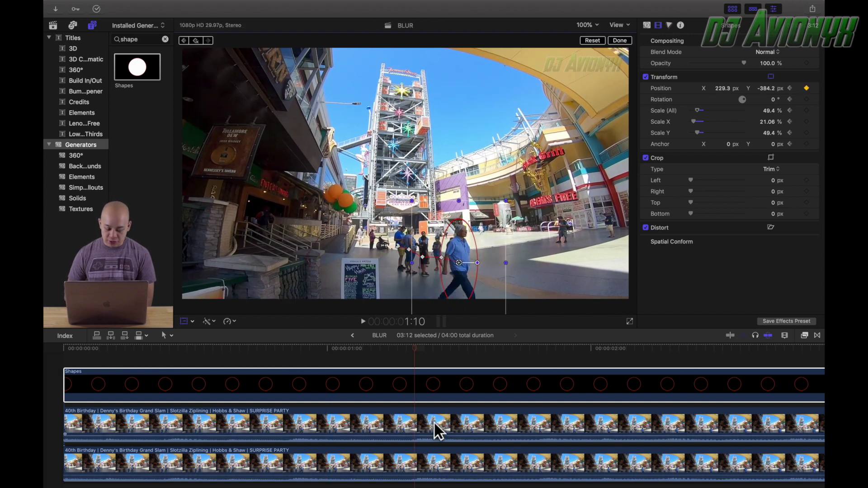
Step: Keep the oval on the man up to 2:10, placing it at X 532.5 px, Y -407.8 px and widening it to Scale X 34.01%
key("super+minus")
key("super+equal")
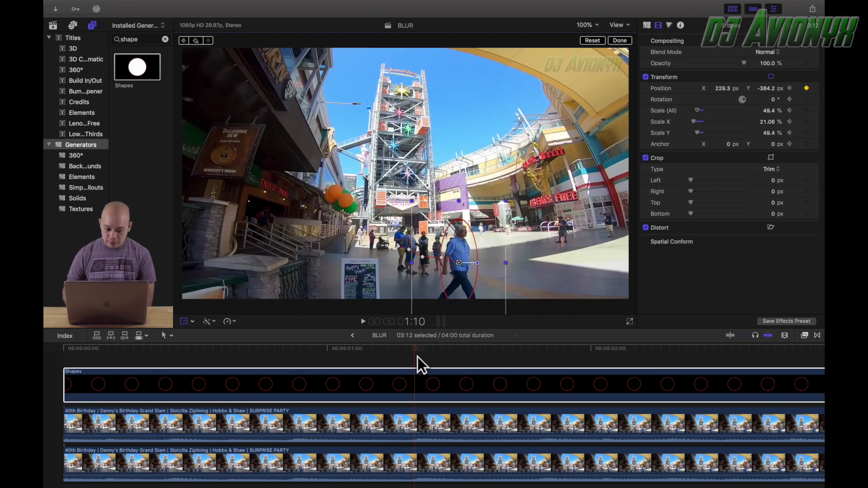
key("shift+Right")
left_click_drag(448, 295, 524, 292)
key("shift+Right")
key("shift+Right")
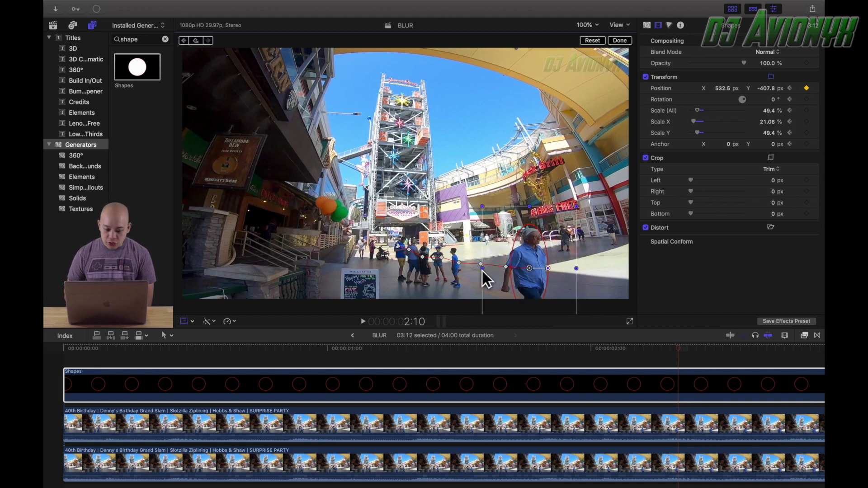
left_click_drag(482, 271, 454, 274)
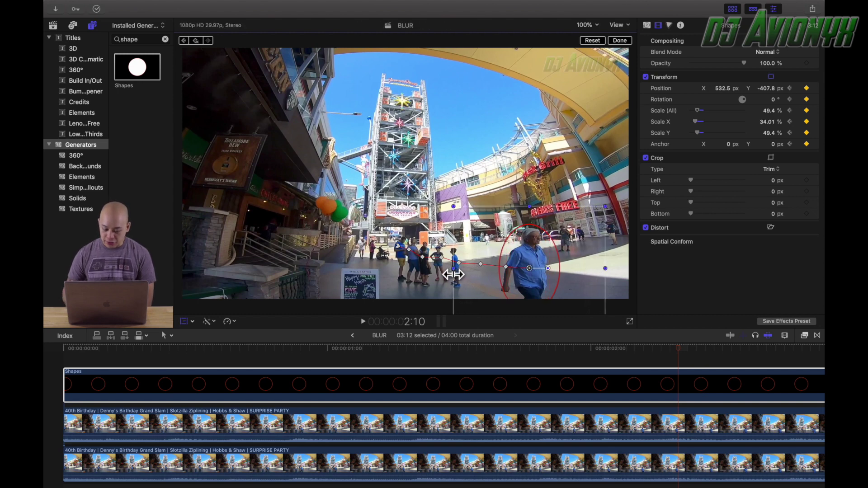
Step: Reposition the oval over the man at 2:20 (X 665.5 px, Y -419.4 px) and at 3:00 (X 825.2 px, Y -408.8 px)
key("shift+Right")
left_click_drag(539, 286, 570, 288)
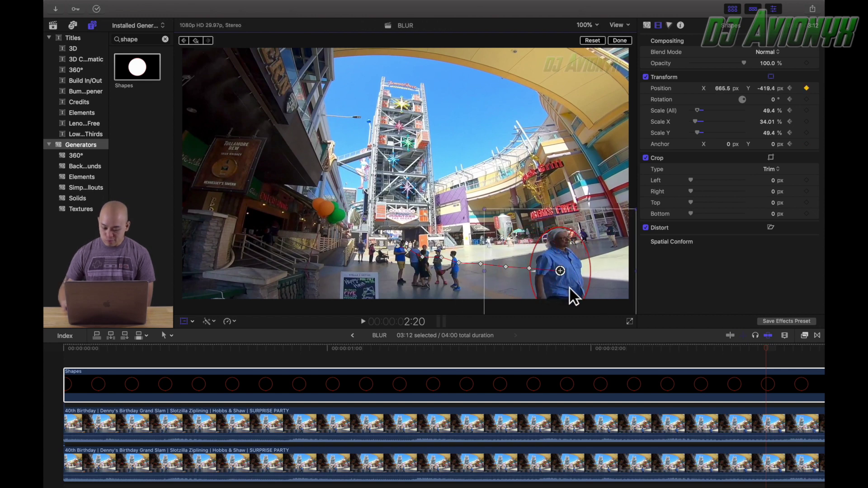
key("shift+Right")
left_click_drag(569, 288, 607, 286)
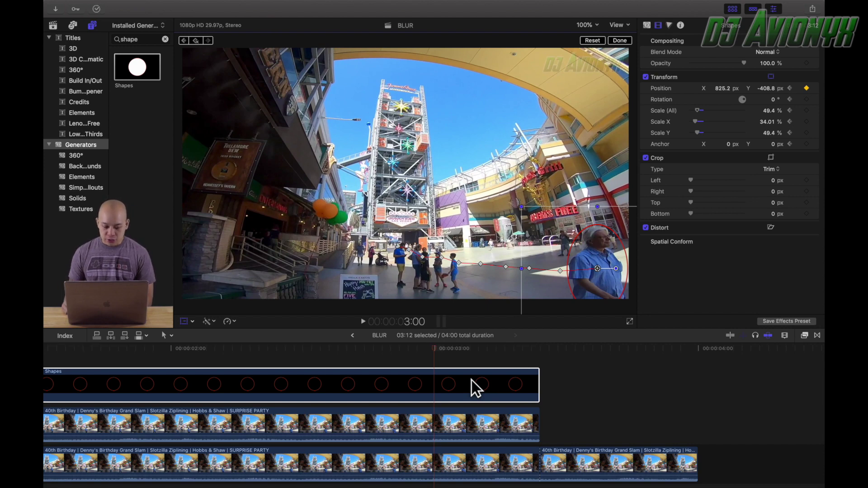
Step: Follow the man frame by frame with the oval from 3:01 to 3:11 as he exits, ending at X 1060.5 px, Y -448.4 px
key("Right")
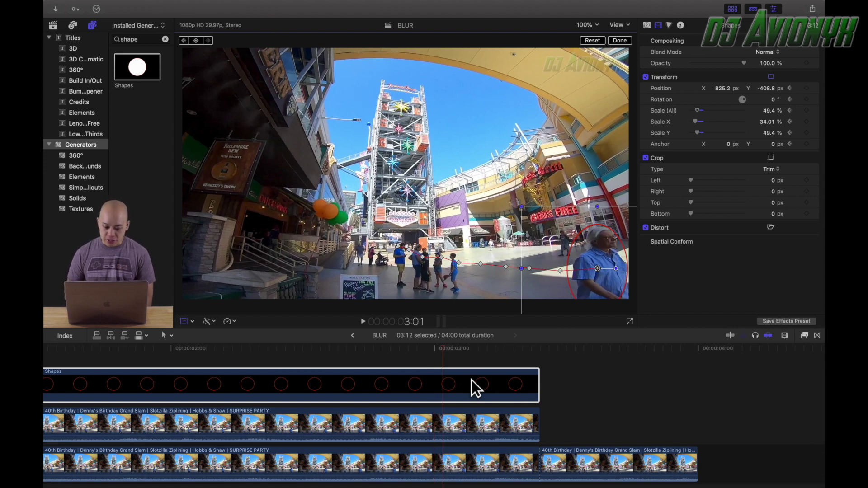
left_click_drag(580, 293, 628, 294)
key("Right")
key("Right")
key("Right")
key("Right")
key("Right")
key("Right")
key("Right")
key("Right")
key("Right")
key("Right")
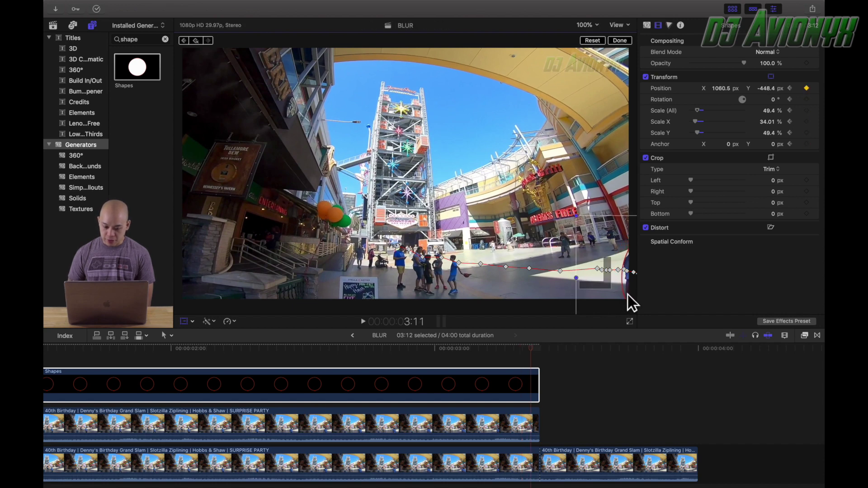
key("Right")
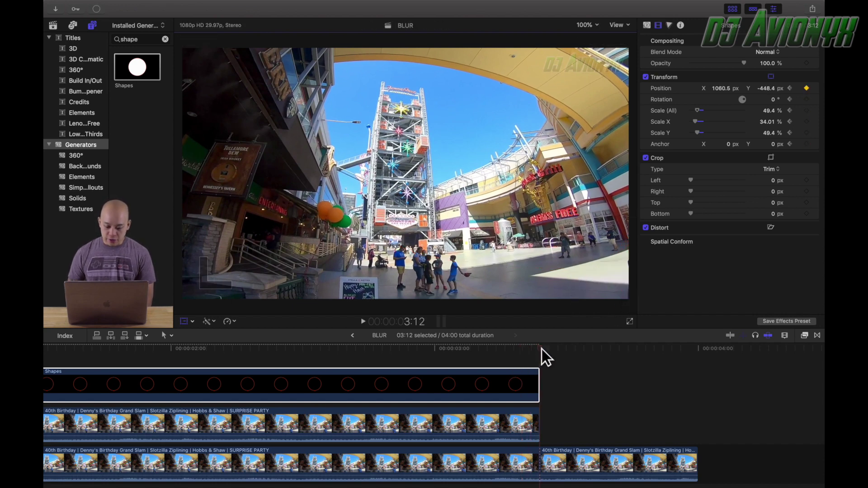
Step: Play the sequence from the start to check how the red oval follows the man
left_click(525, 361)
key("super+minus")
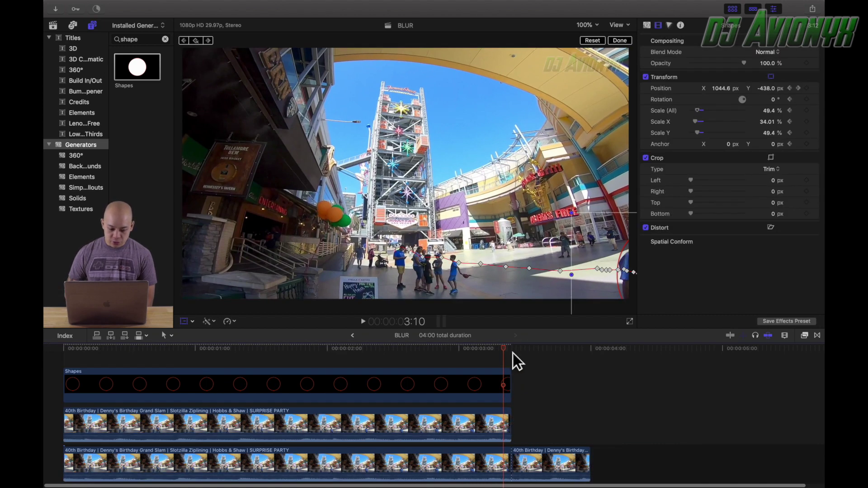
left_click_drag(505, 349, 44, 367)
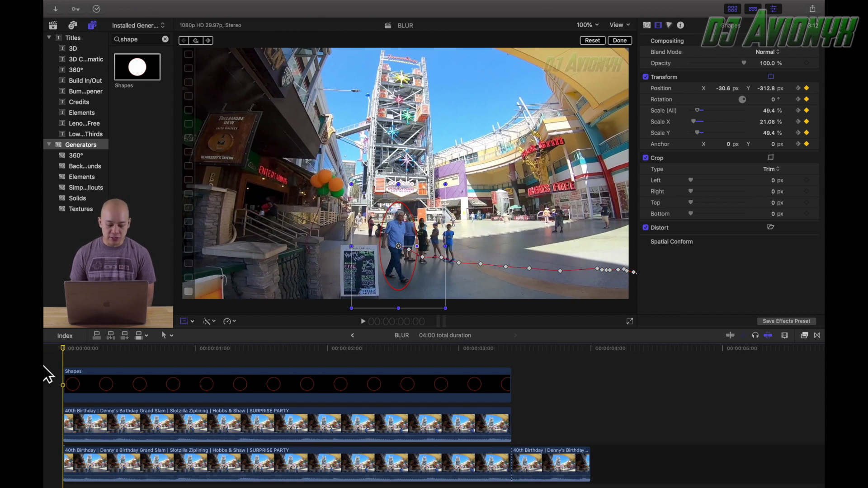
key("space")
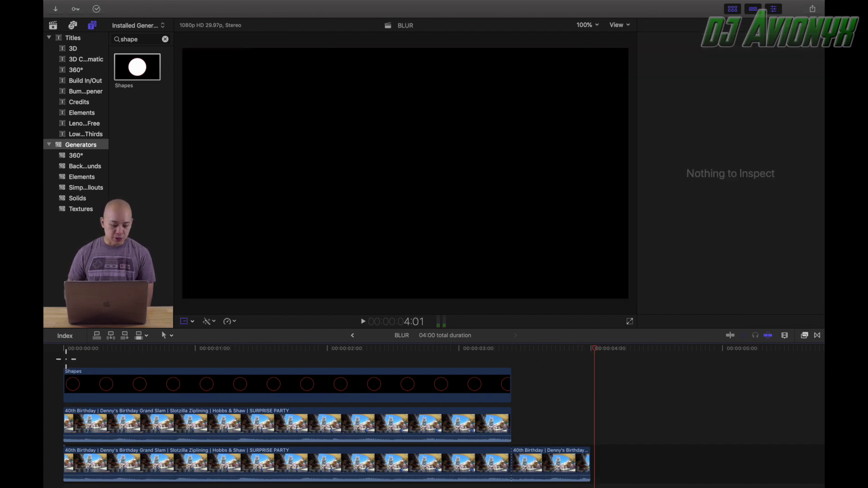
Step: Return to the timeline's start and turn on the white Fill for the Shapes clip
key("Home")
left_click(139, 383)
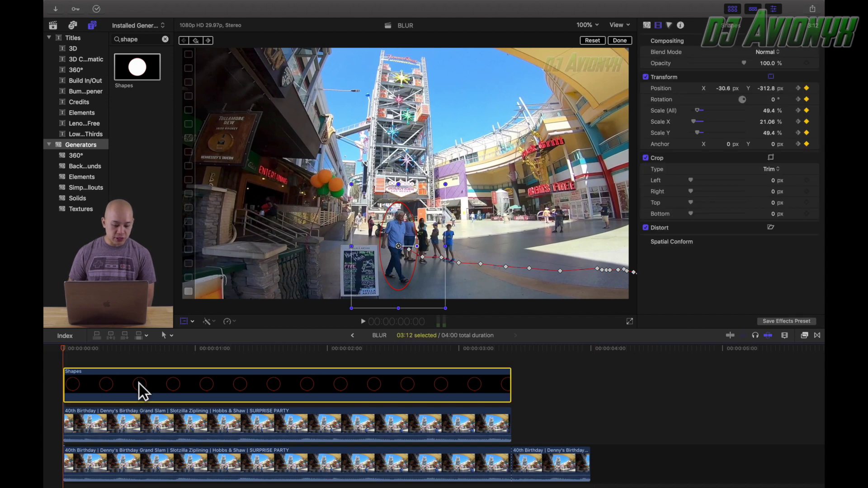
left_click(647, 25)
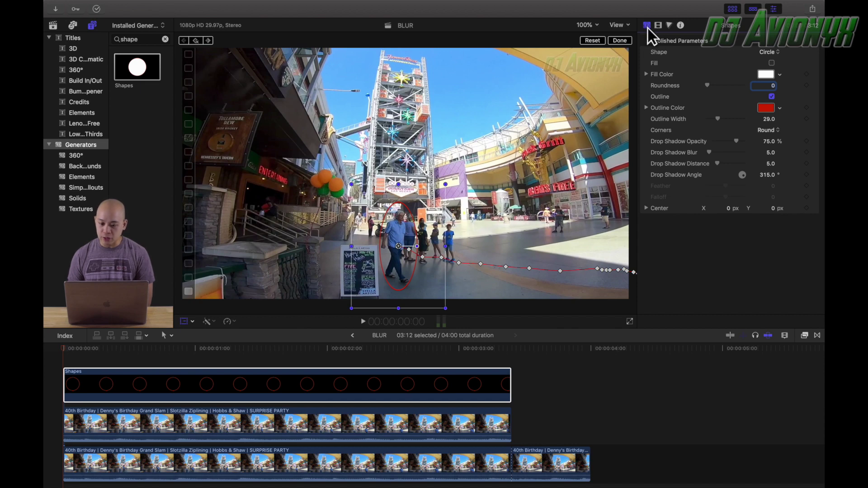
left_click(771, 63)
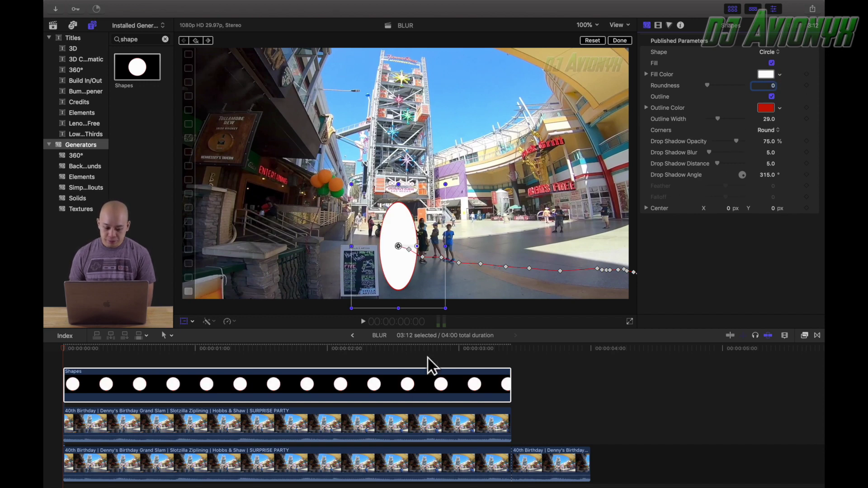
Step: Set the Shapes clip's blend mode to Stencil Luma
left_click(658, 26)
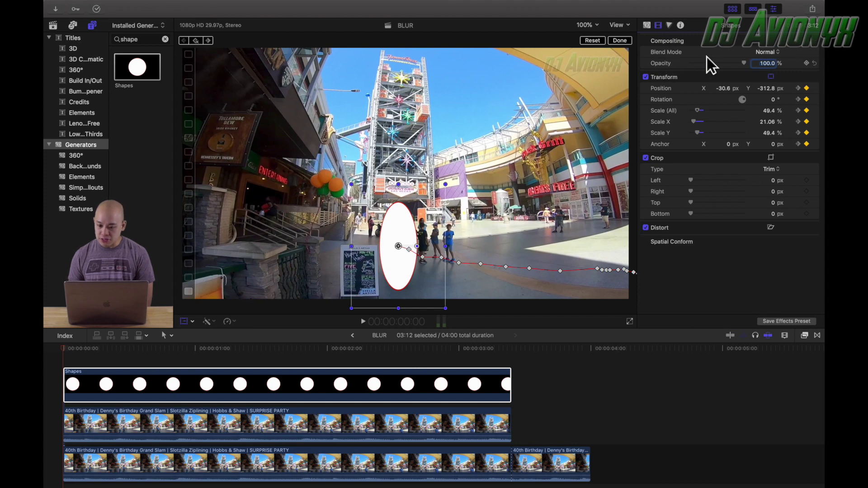
left_click(767, 55)
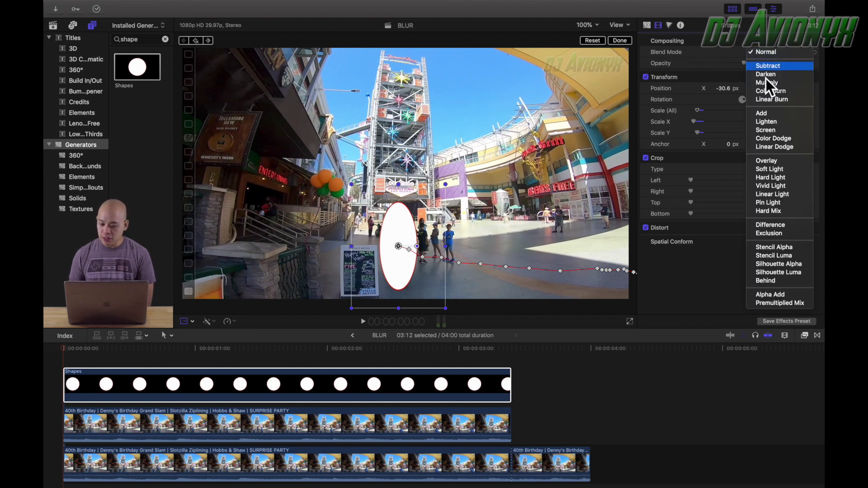
left_click(774, 258)
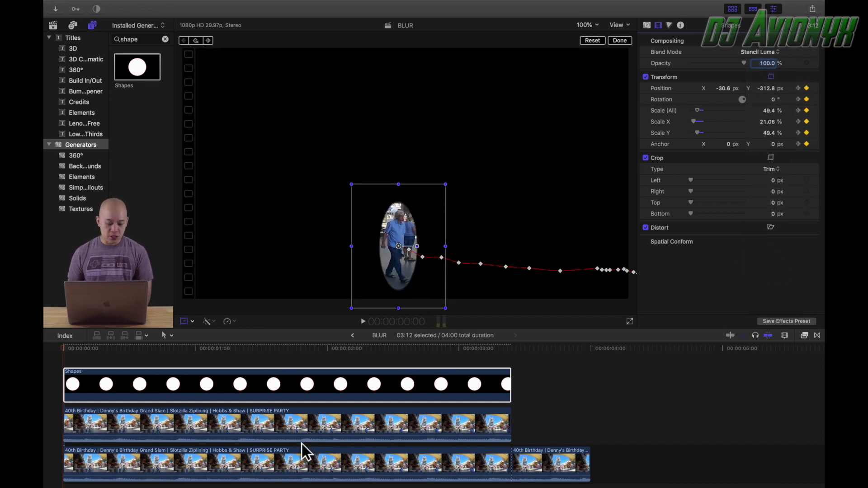
Step: Find the Gaussian effect in the Blur category, clearing the old MASK search, and apply it to the duplicate video clip beneath Shapes
left_click(214, 429)
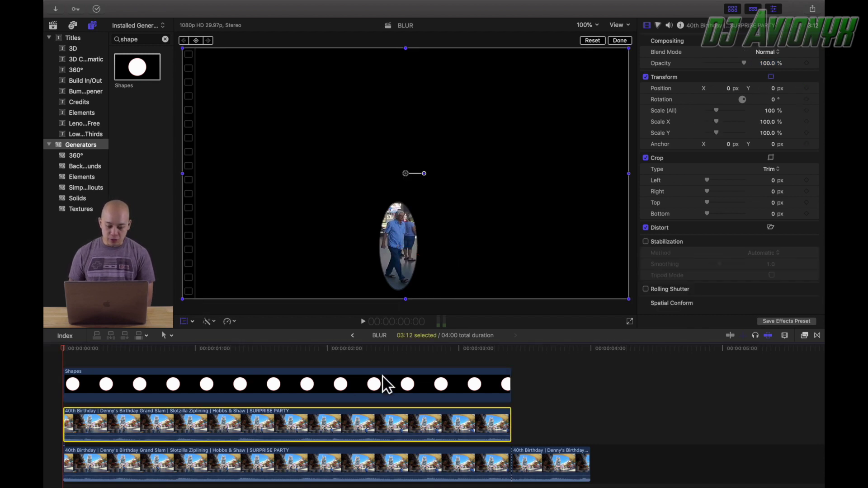
left_click(805, 335)
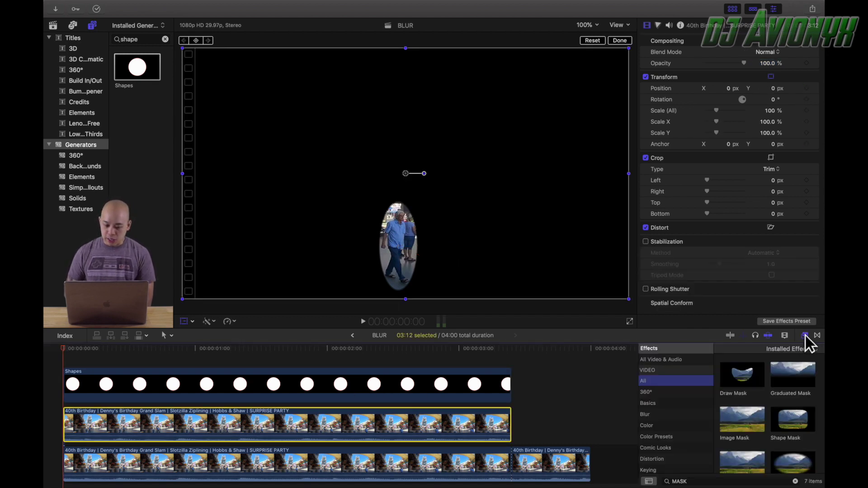
left_click(803, 336)
left_click(803, 338)
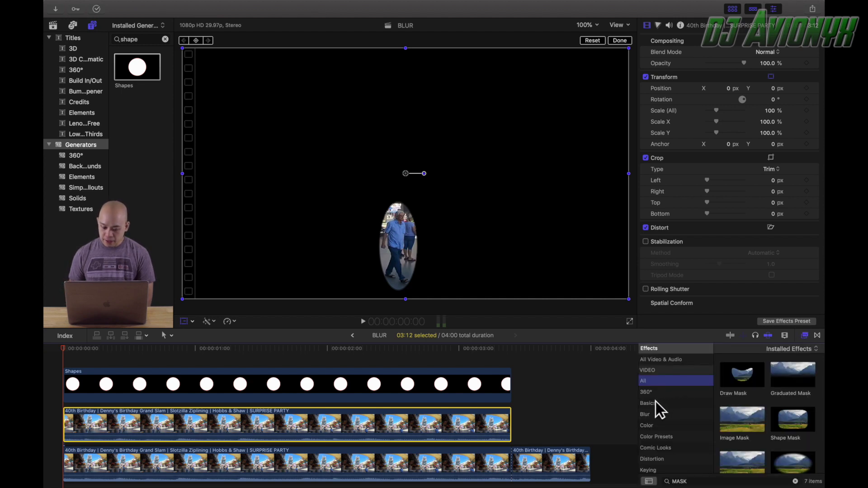
left_click(653, 415)
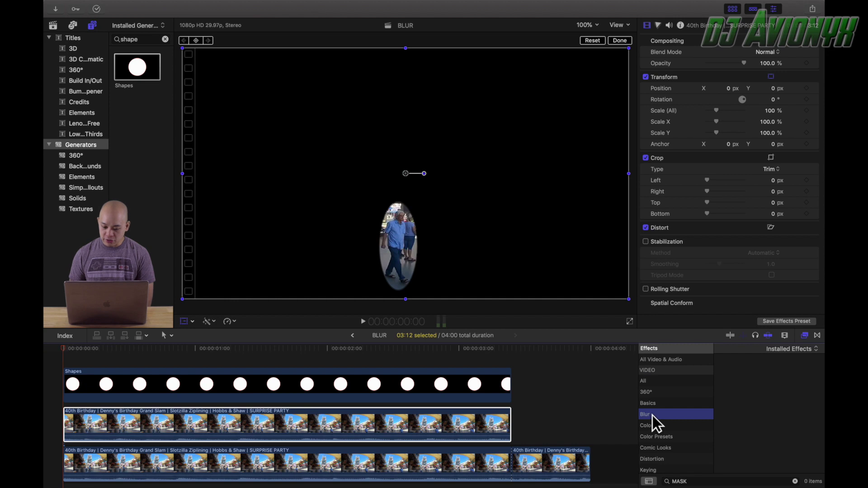
left_click(795, 481)
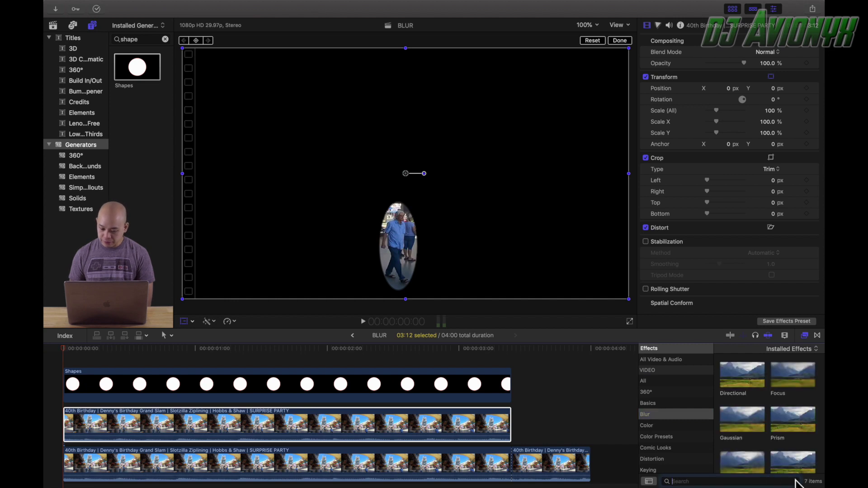
left_click(734, 423)
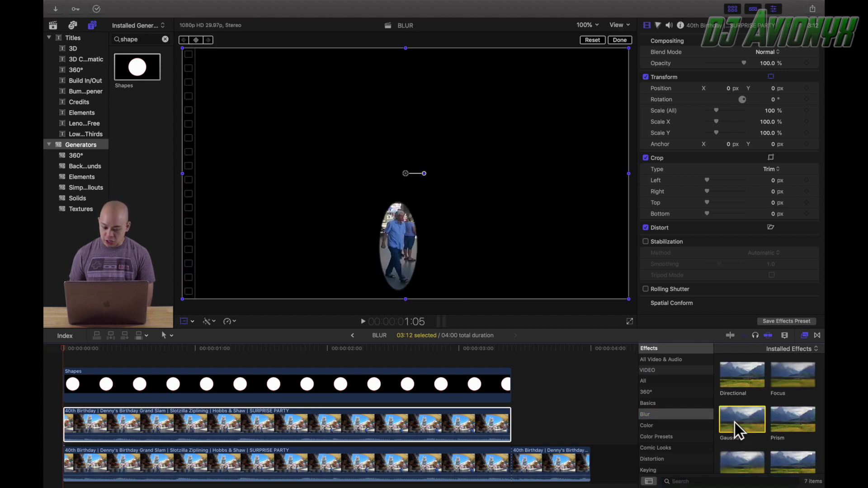
left_click_drag(755, 423, 340, 428)
left_click_drag(336, 428, 336, 428)
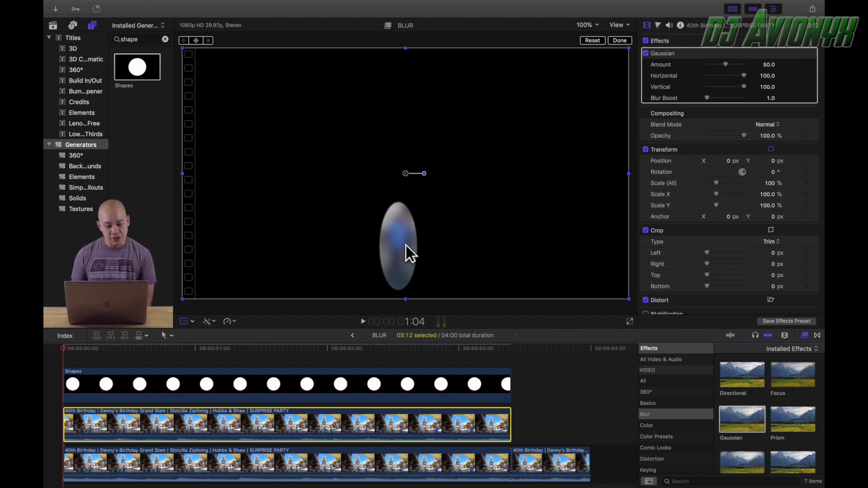
Step: Play the timeline from the start to check the blurred oval's motion
left_click(62, 358)
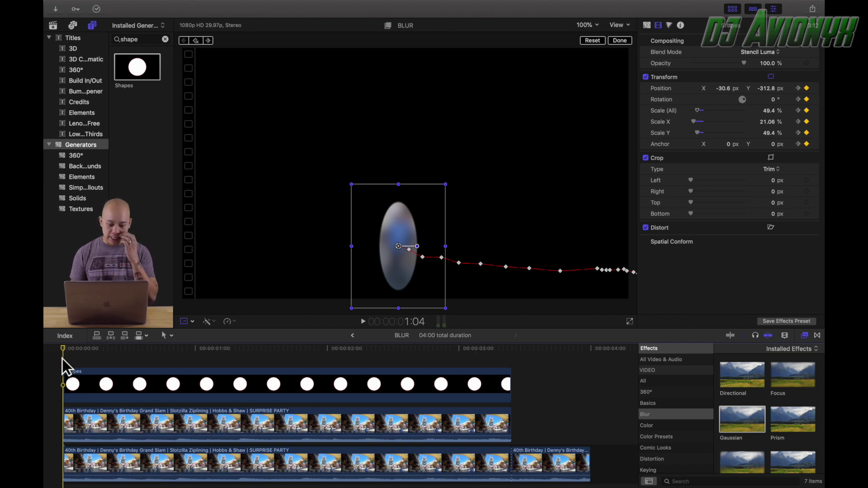
key("space")
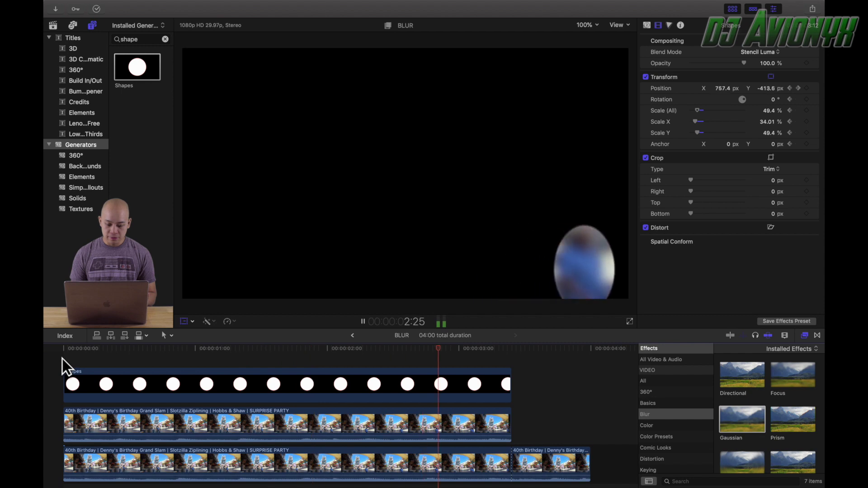
key("space")
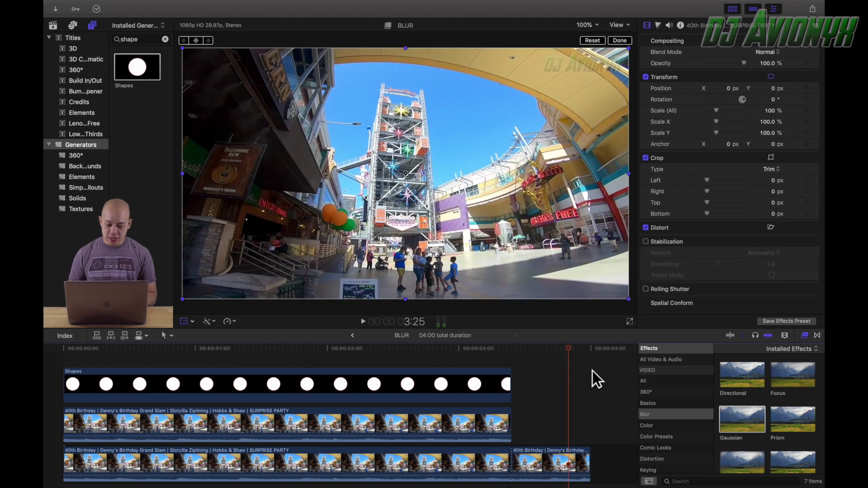
left_click_drag(567, 348, 58, 348)
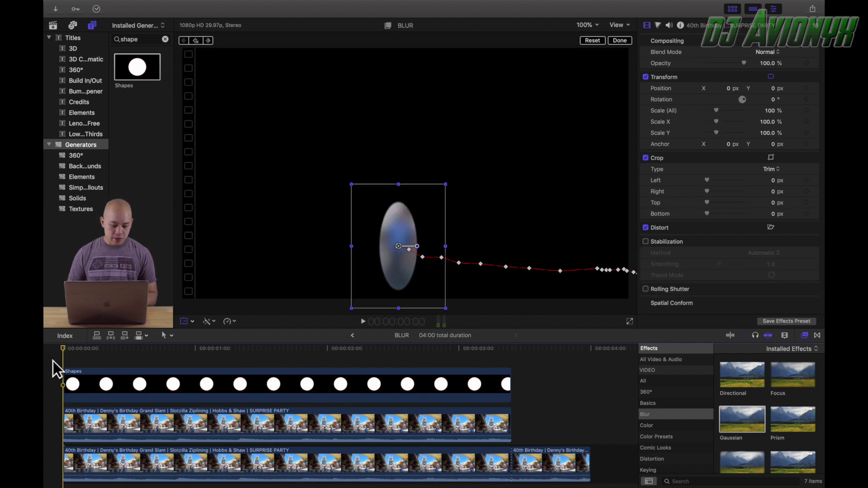
left_click(122, 390)
left_click(122, 391)
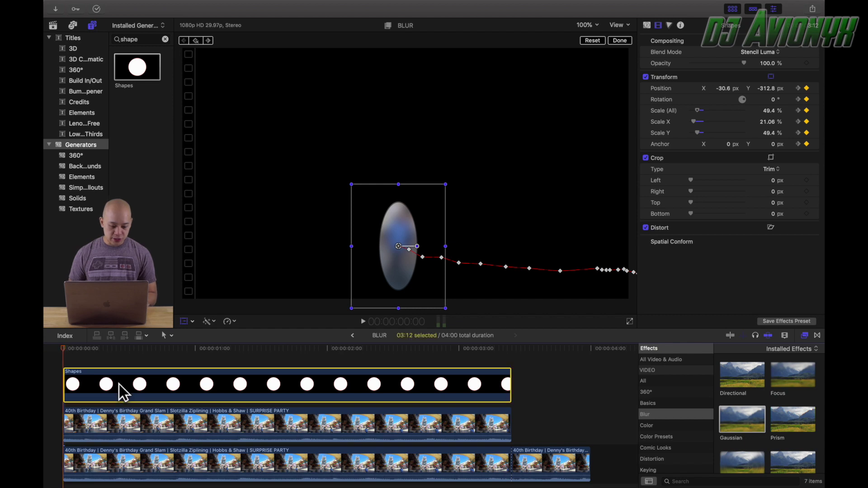
left_click(137, 428, "super")
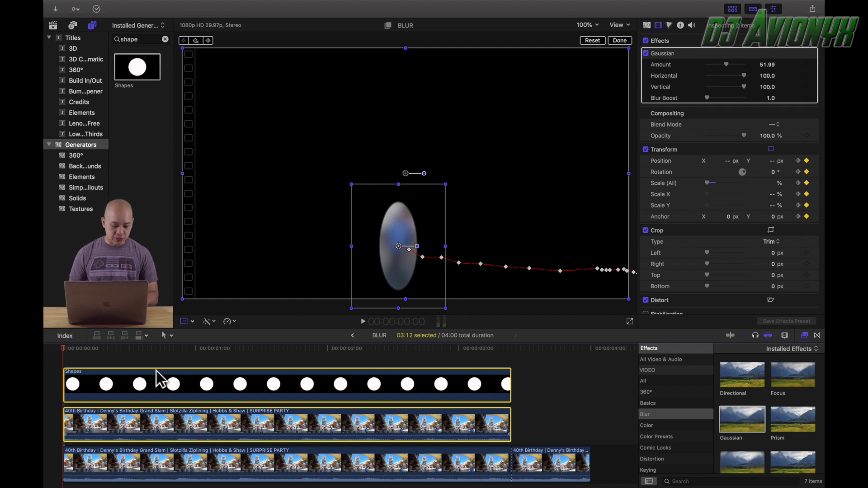
left_click(185, 360)
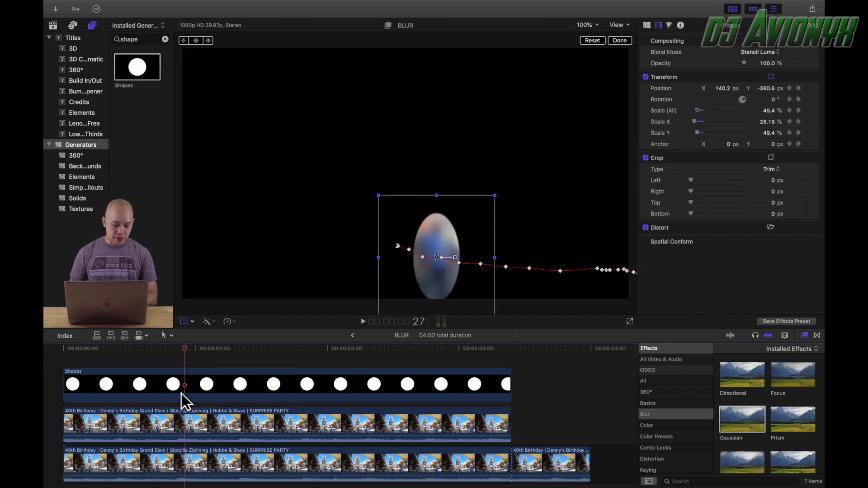
Step: Combine the Shapes clip and the blurred duplicate video clip beneath it into a compound clip, keeping the suggested name and event
left_click_drag(169, 357, 209, 420)
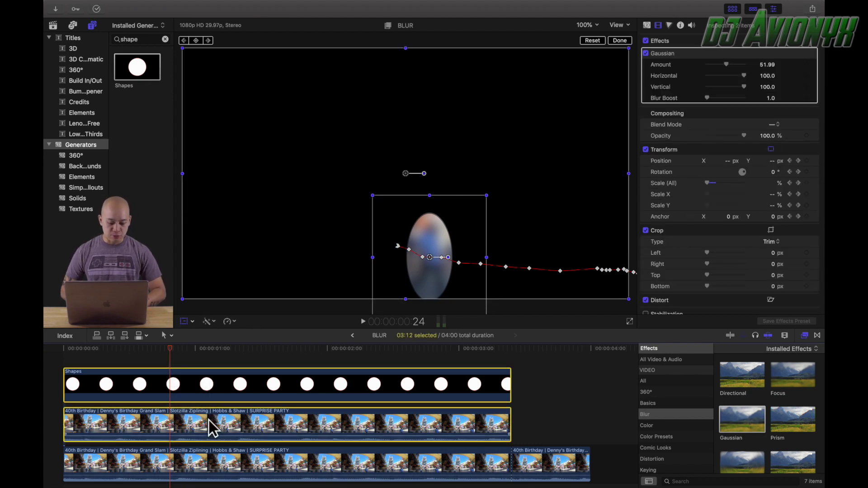
right_click(263, 420)
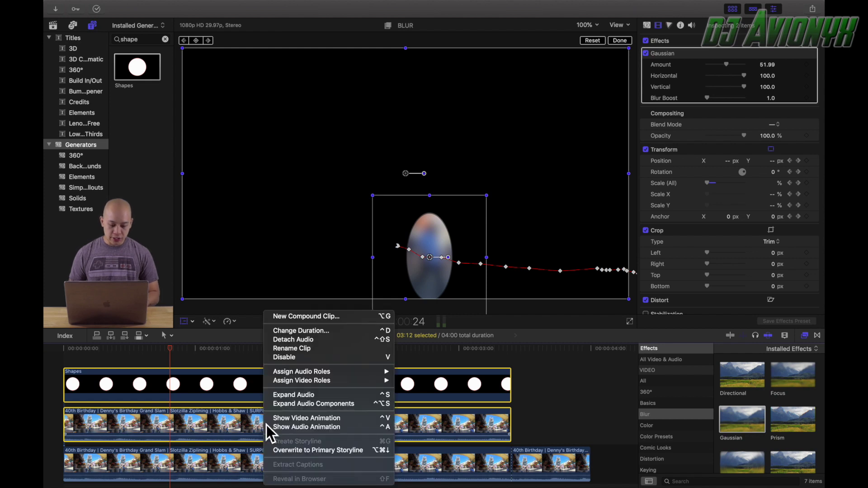
left_click(301, 320)
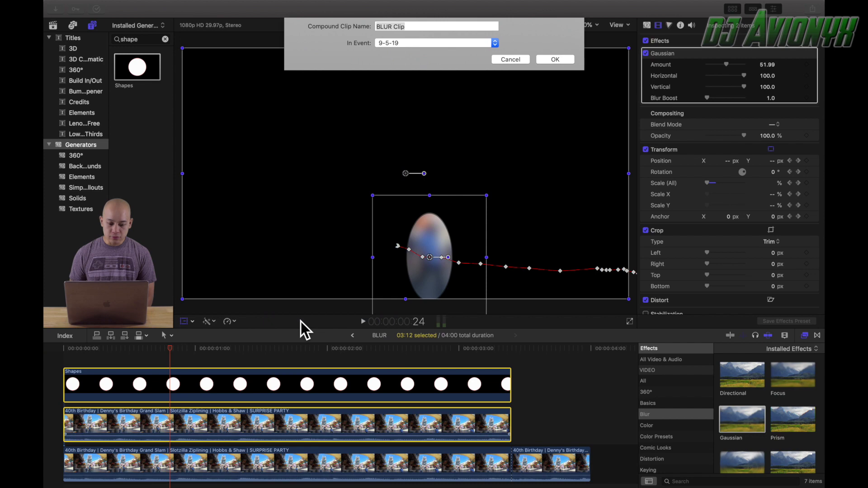
left_click(551, 62)
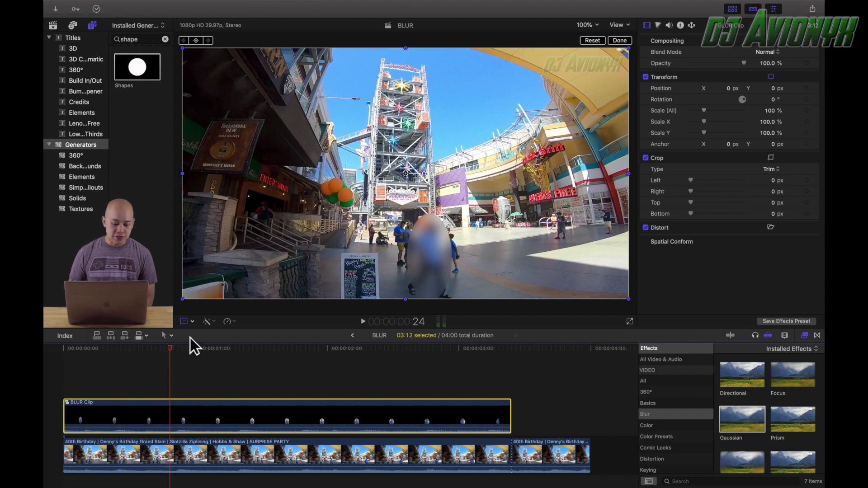
Step: Play the timeline from the start to check the compound clip's blur over the walking man
key("Home")
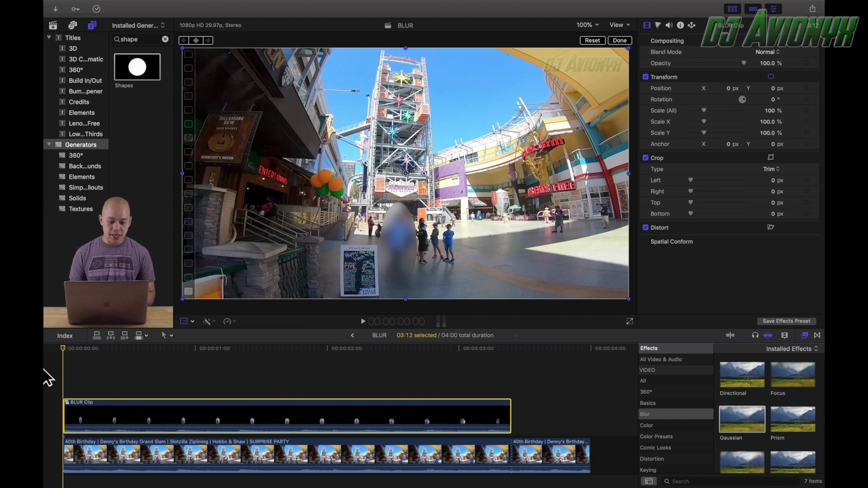
key("space")
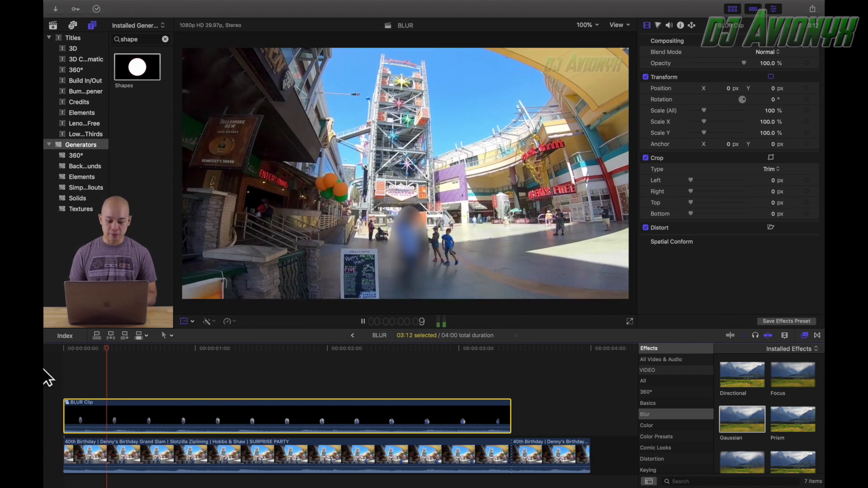